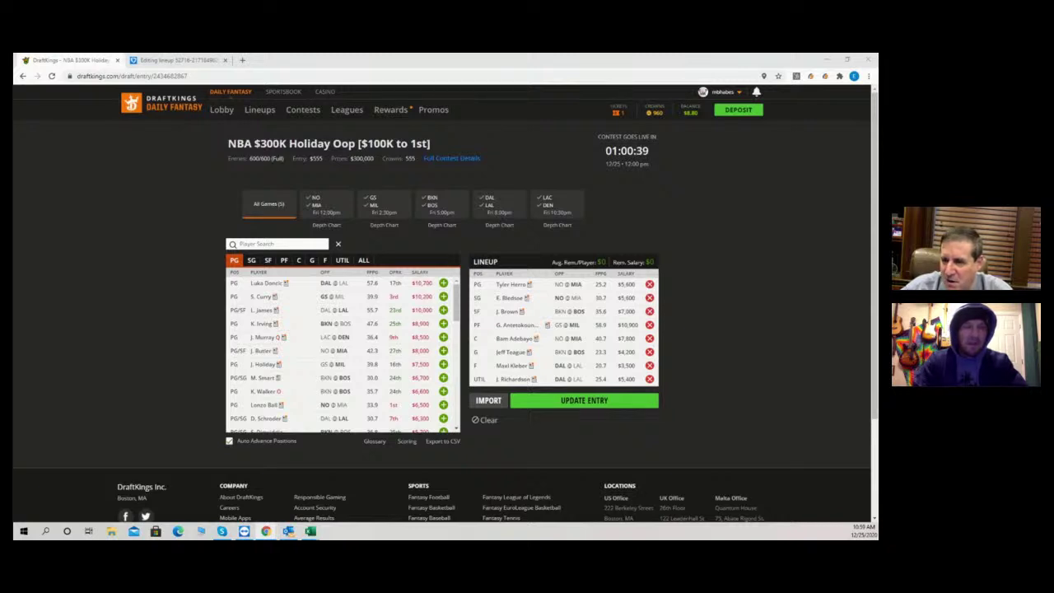
# Step: Examine the New Orleans and Miami players available for the PG and UTIL spots, and restore the list to all games
pyautogui.click(314, 206)
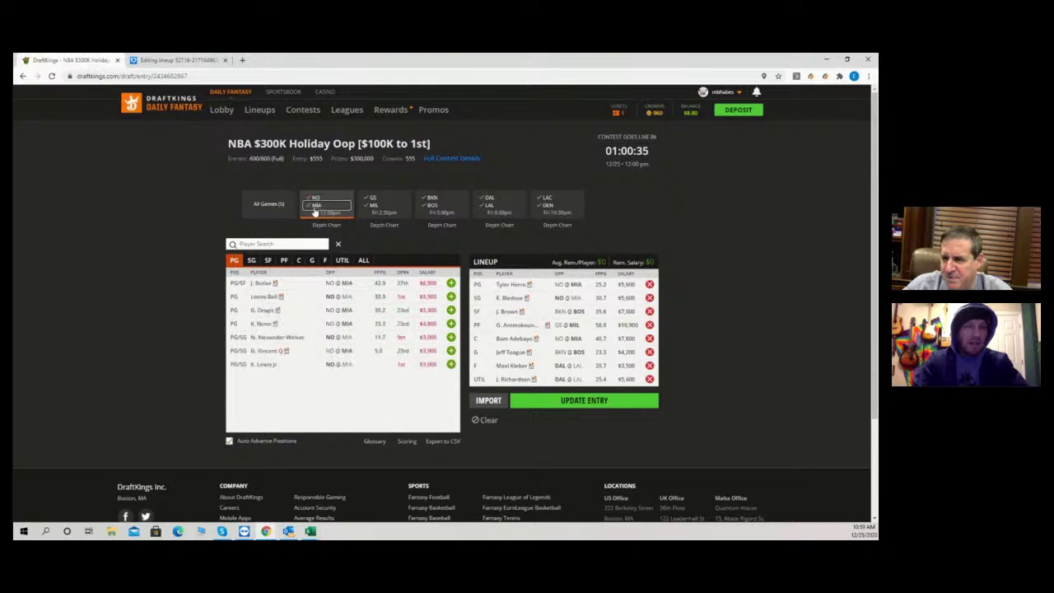
pyautogui.click(314, 209)
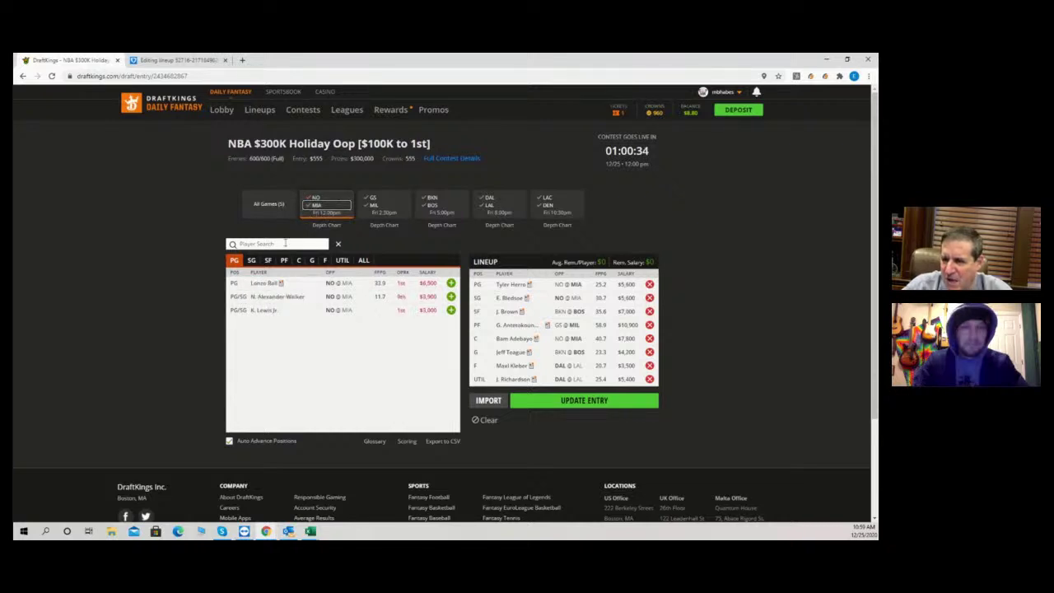
pyautogui.click(342, 260)
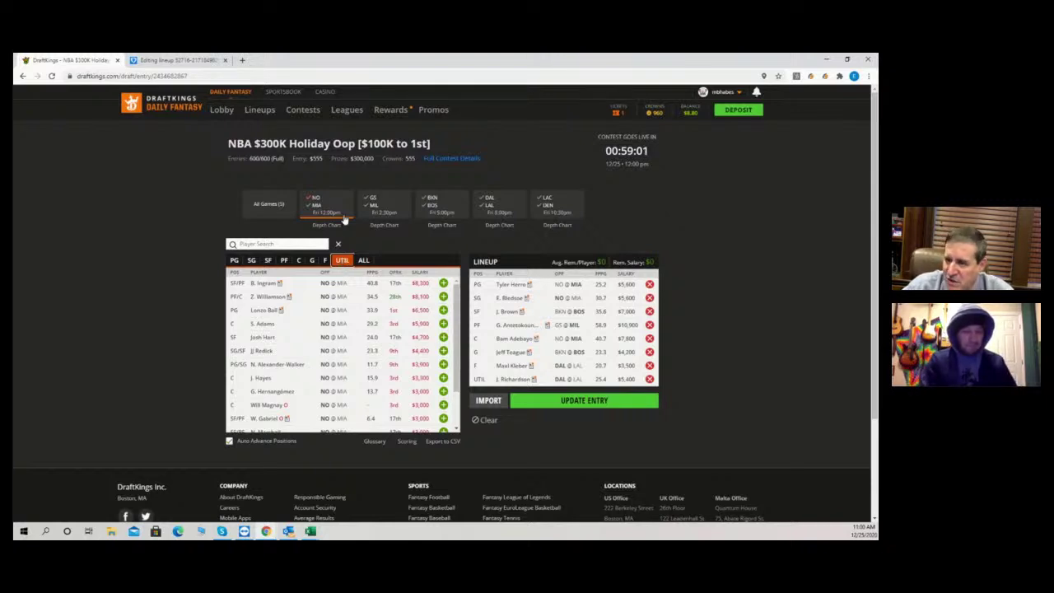
pyautogui.click(317, 207)
pyautogui.click(326, 213)
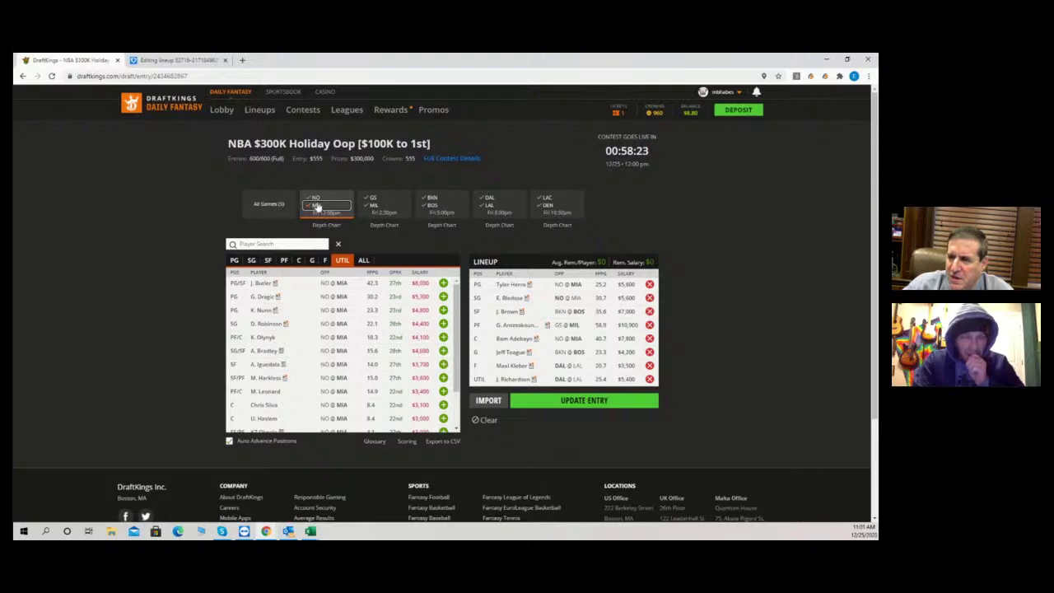
pyautogui.click(321, 212)
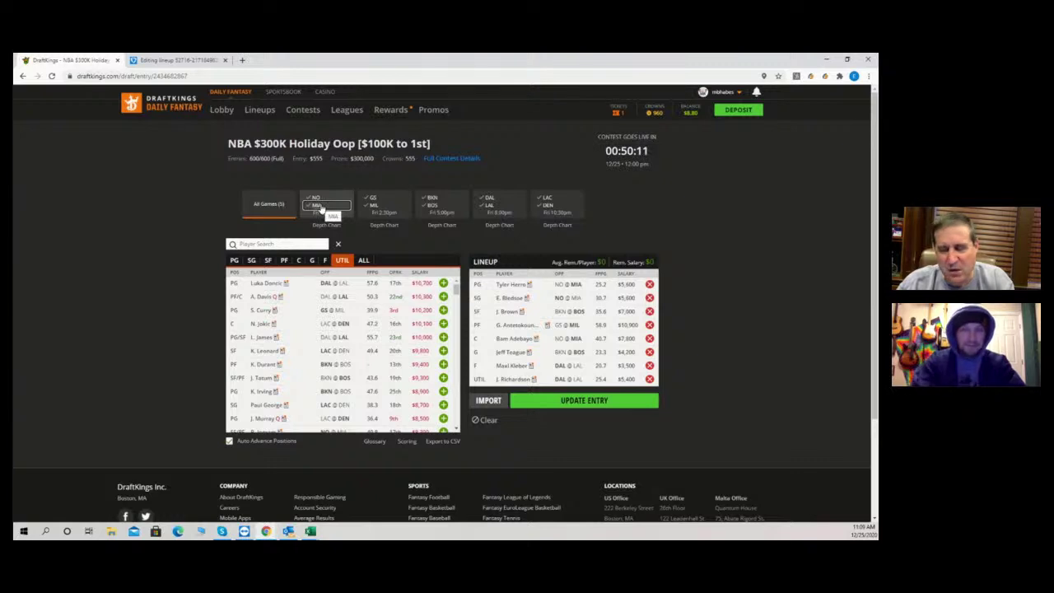
# Step: Review the Golden State players eligible for the UTIL spot, and clear the team filter
pyautogui.click(373, 202)
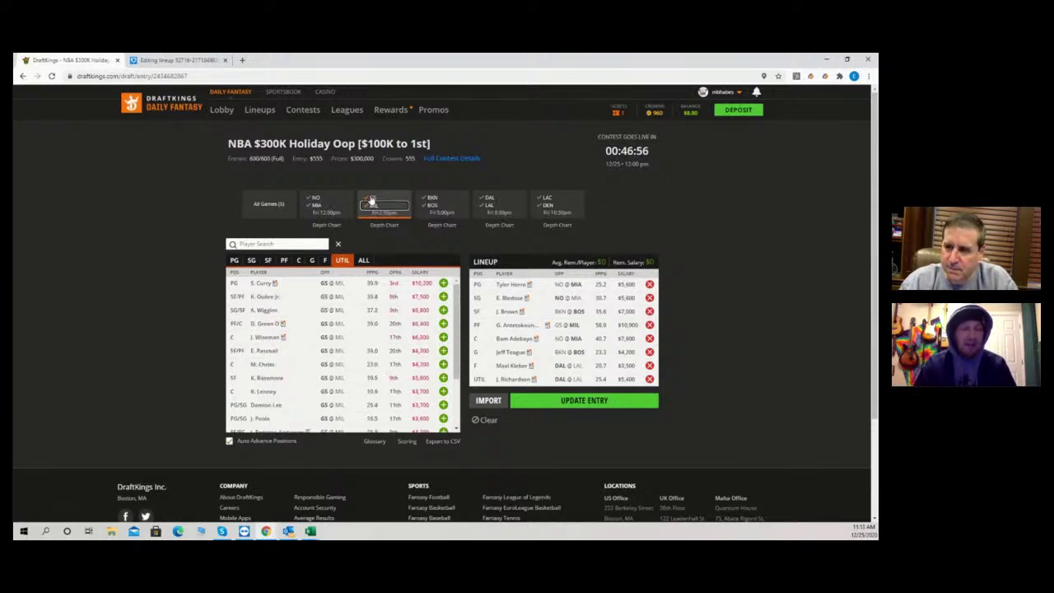
pyautogui.click(374, 210)
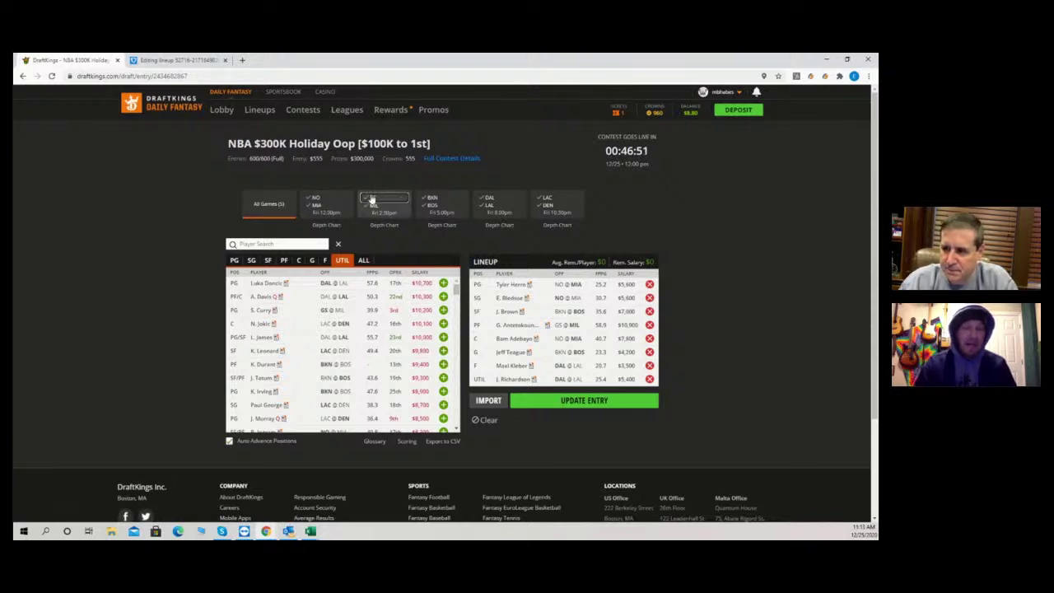
pyautogui.click(373, 203)
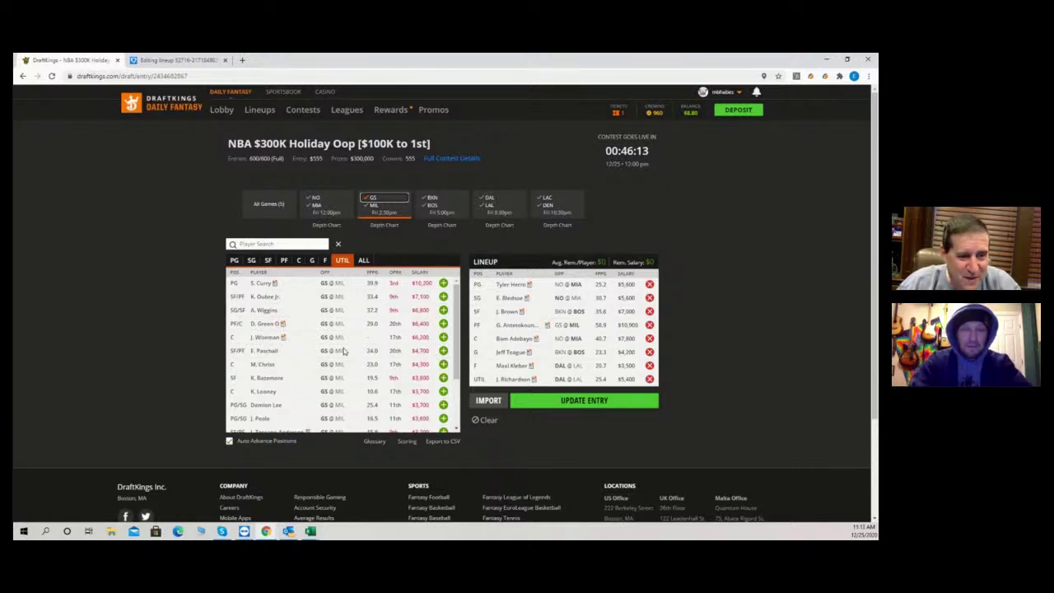
pyautogui.click(373, 201)
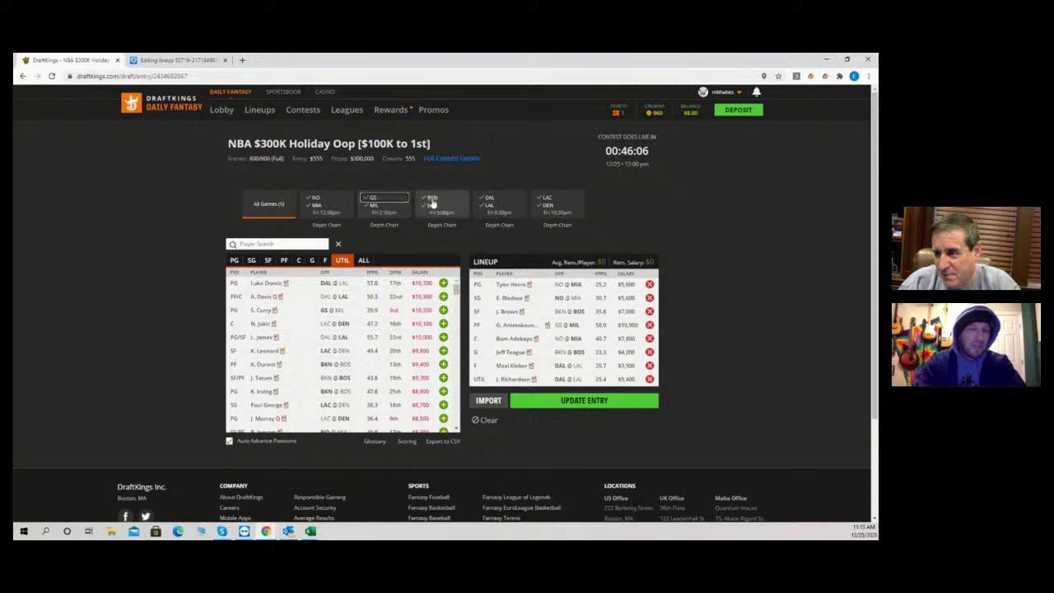
# Step: Examine the UTIL players and centers in the Brooklyn at Boston game, and return the list to all games
pyautogui.click(434, 201)
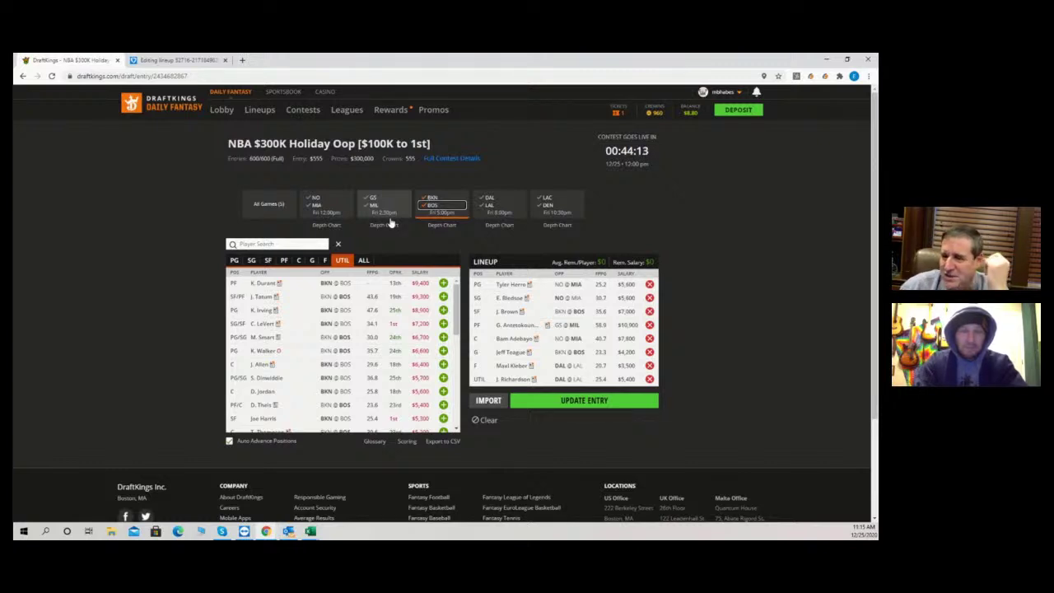
pyautogui.click(298, 260)
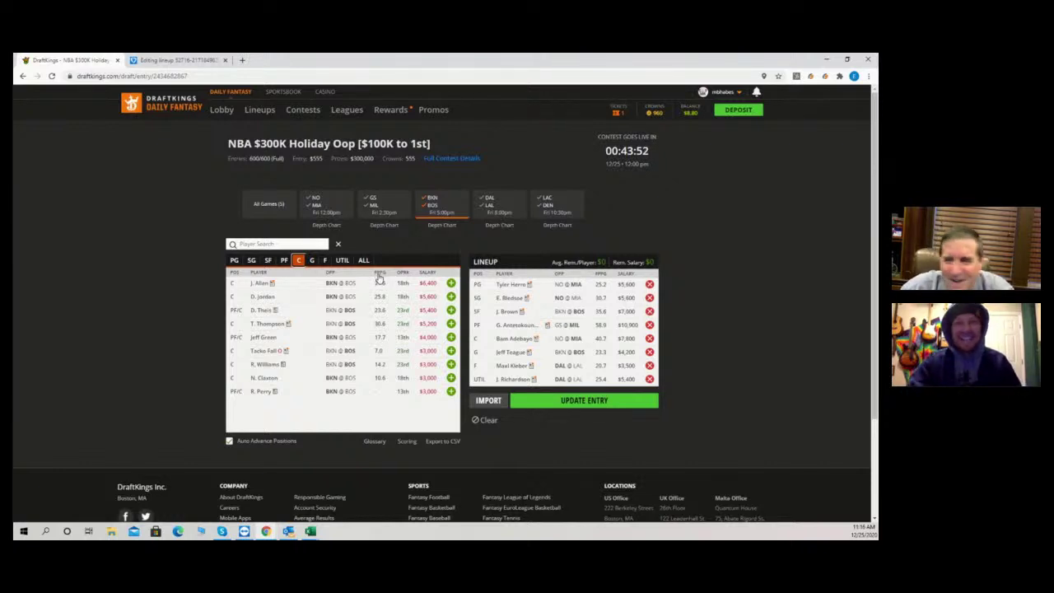
pyautogui.click(431, 204)
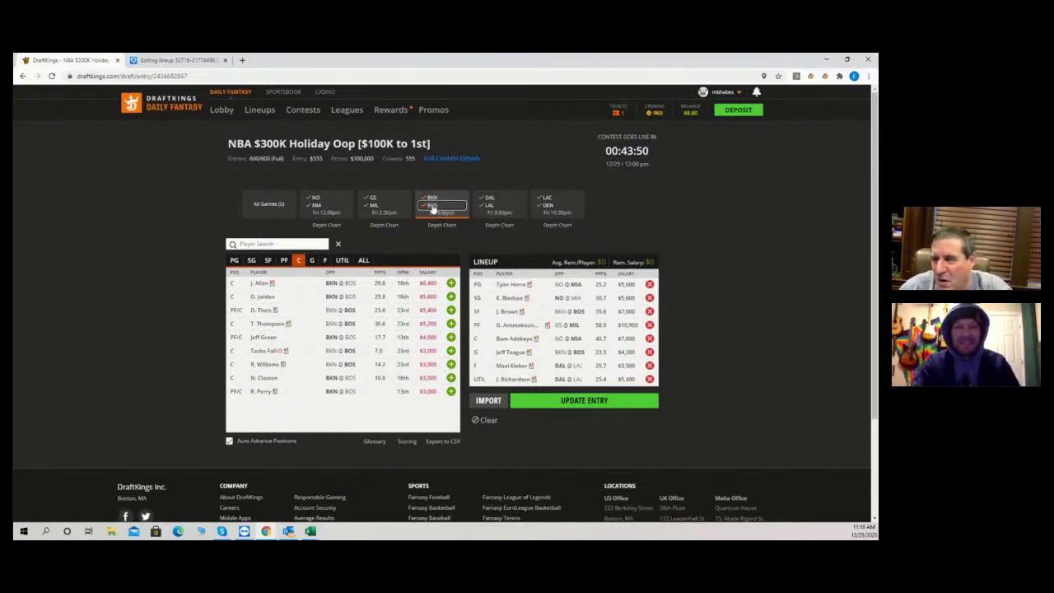
pyautogui.click(430, 204)
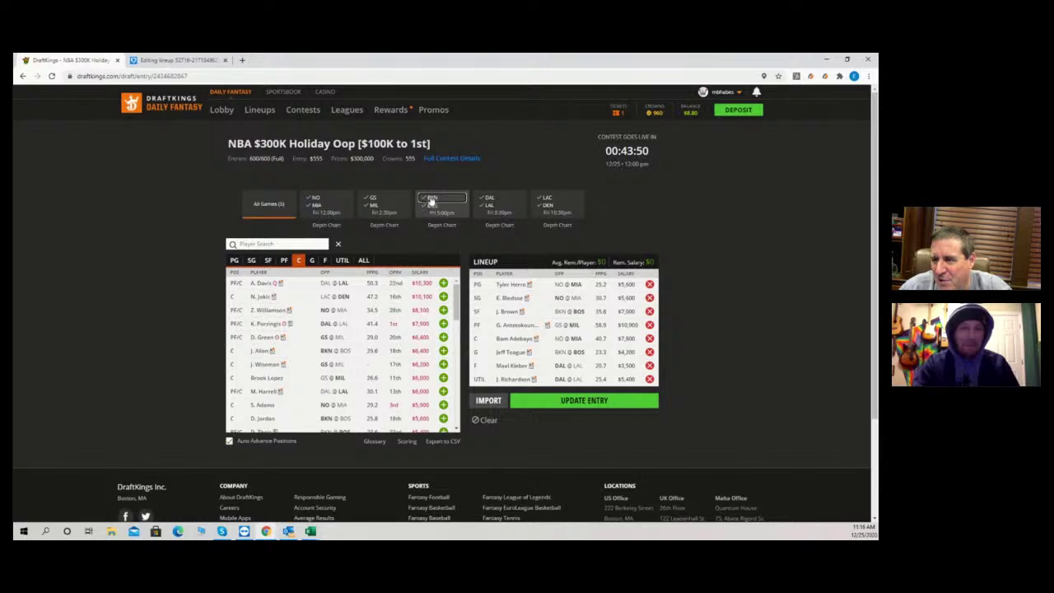
# Step: Review only Brooklyn's centers, comparing them with the centers from all games
pyautogui.click(425, 204)
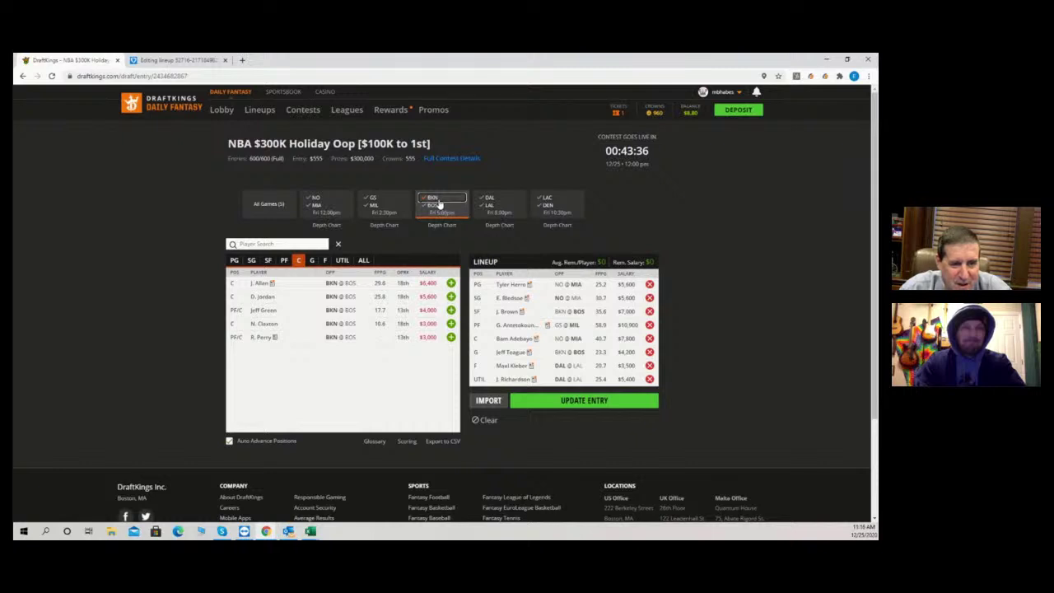
pyautogui.click(431, 202)
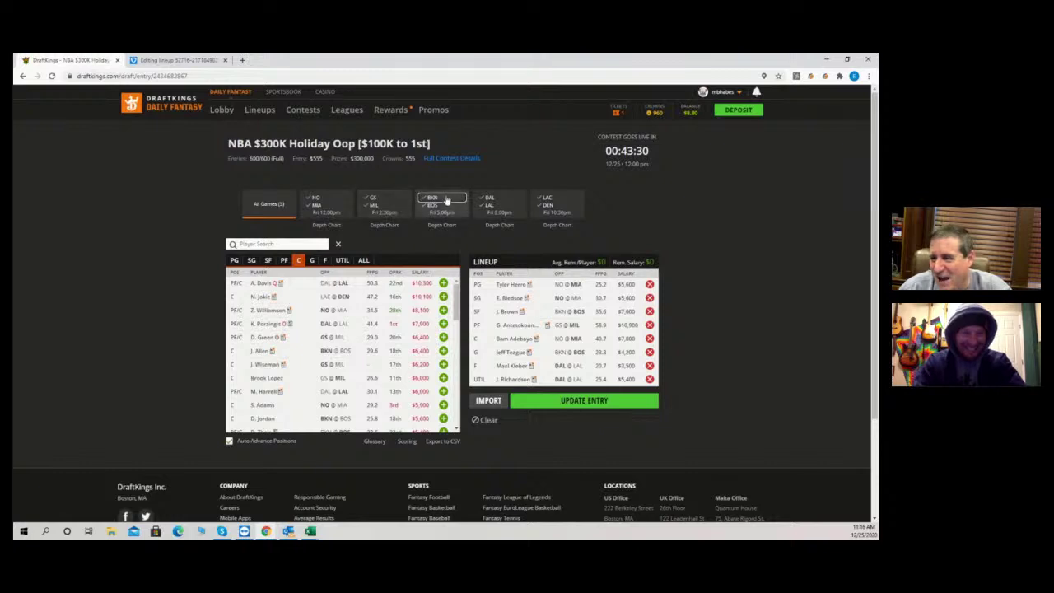
pyautogui.click(432, 202)
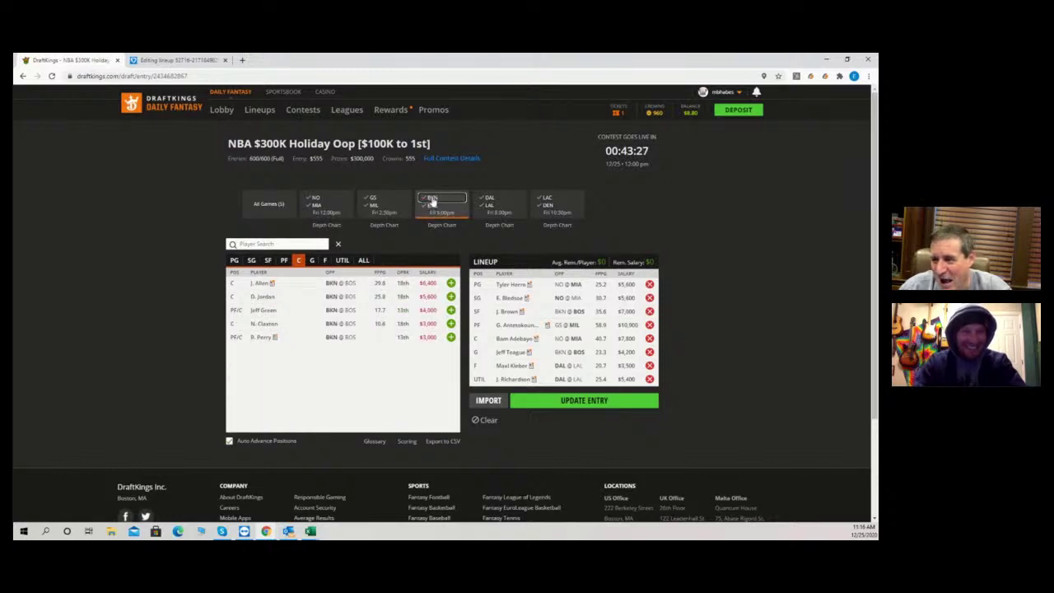
pyautogui.click(431, 202)
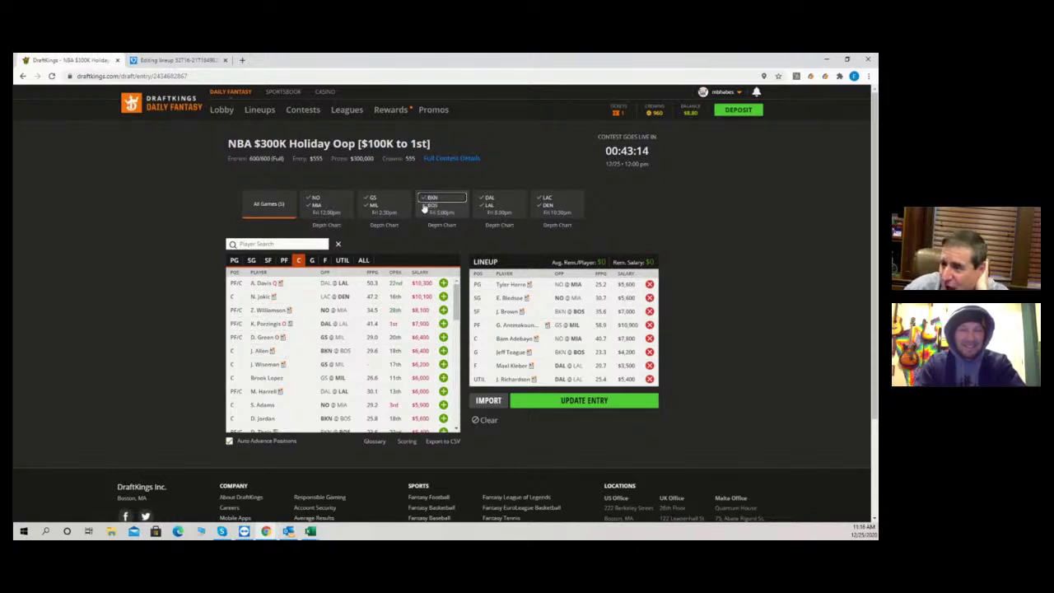
# Step: Review Boston's centers, and look through the center list for all games down to the mid-priced options
pyautogui.click(432, 209)
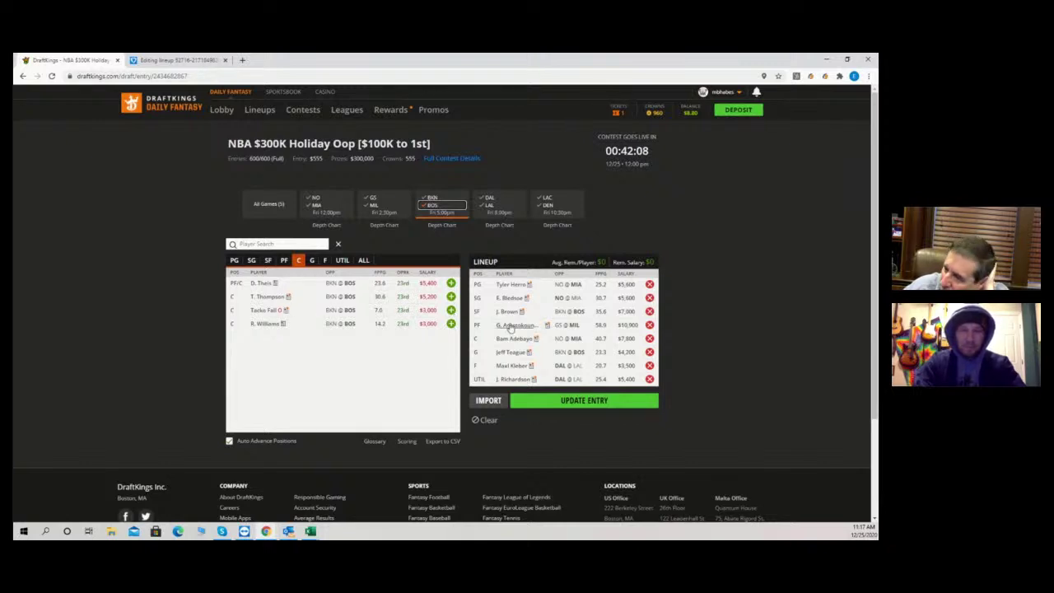
pyautogui.click(430, 207)
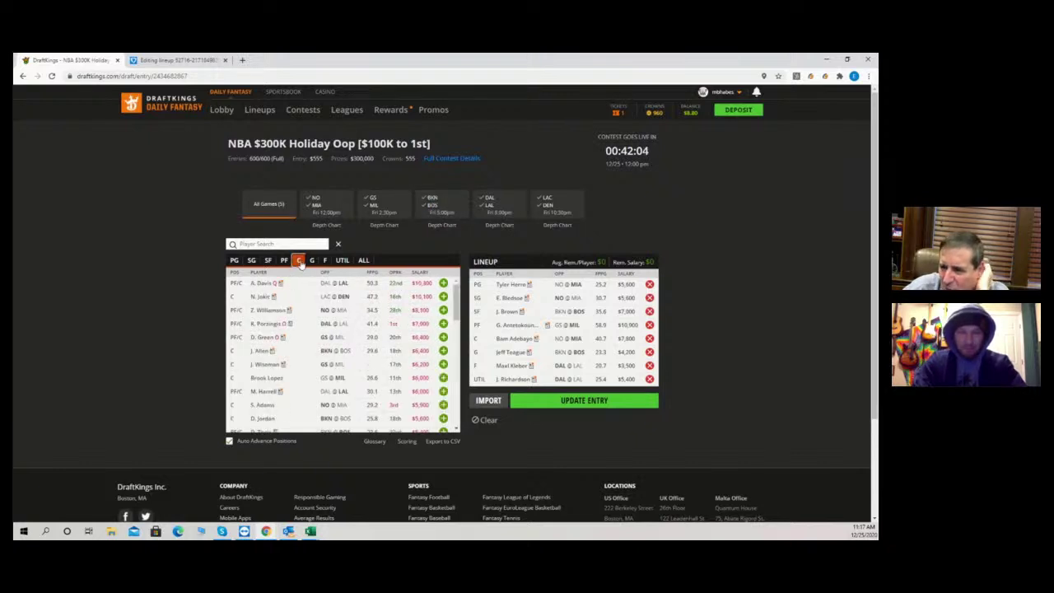
pyautogui.scroll(-1, 458, 300)
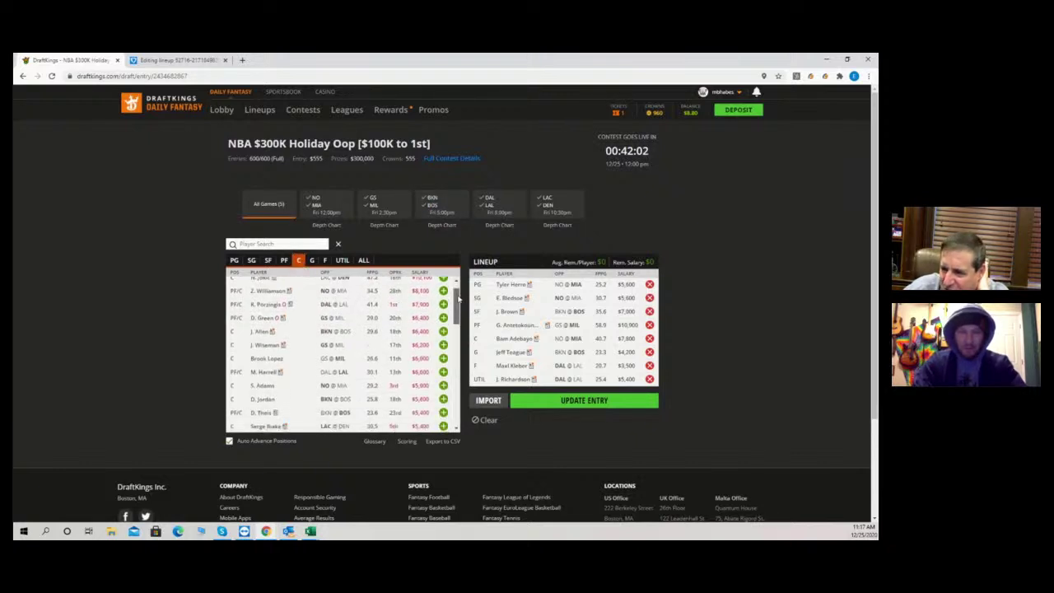
pyautogui.scroll(-3, 458, 300)
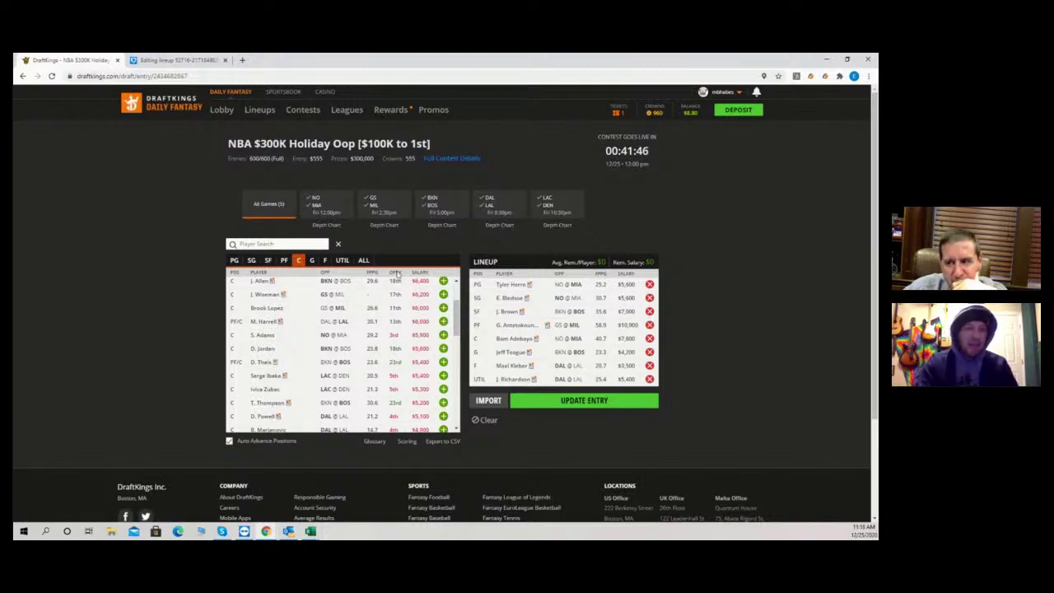
# Step: Examine the point guards from Boston, Brooklyn and Golden State in different team combinations, and clear the team filters
pyautogui.click(438, 209)
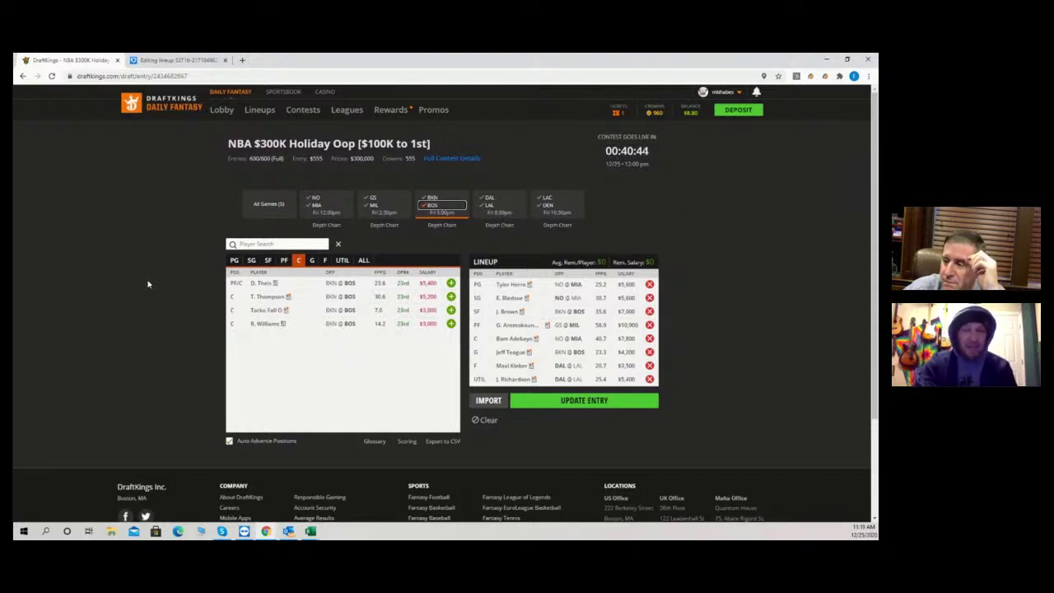
pyautogui.click(234, 261)
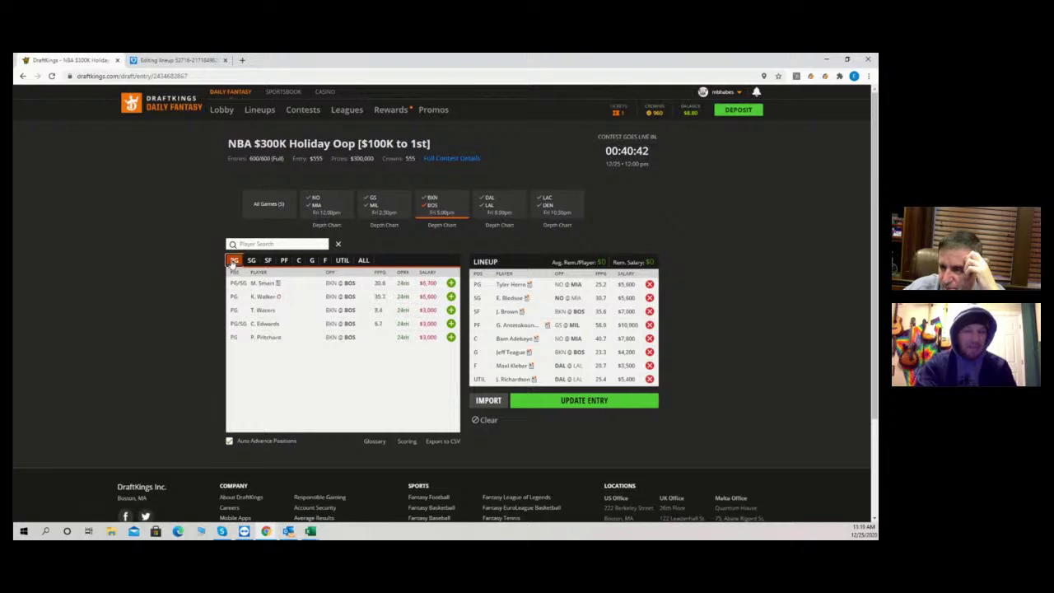
pyautogui.click(430, 198)
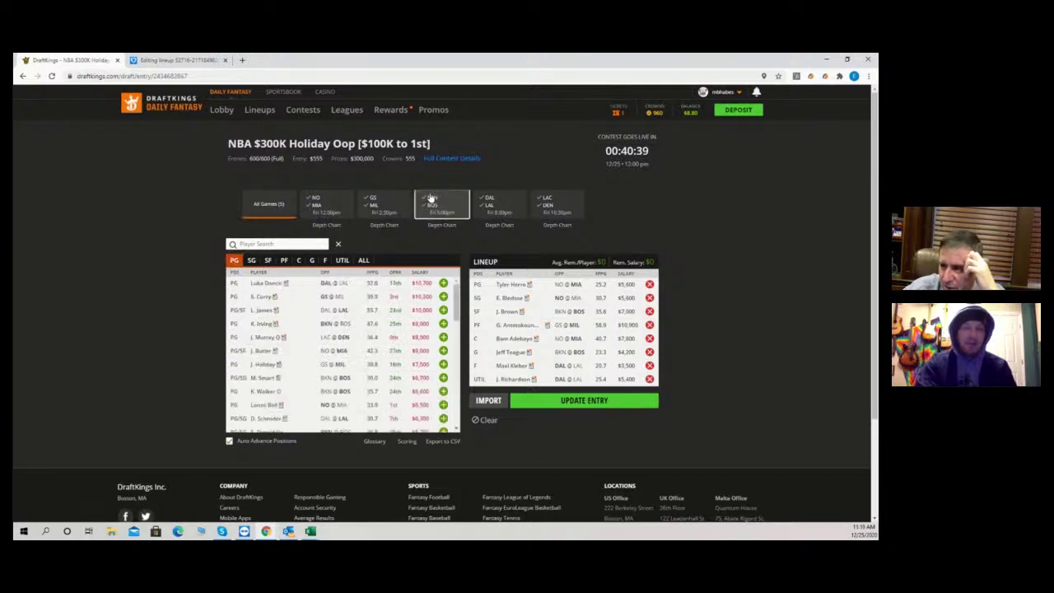
pyautogui.click(430, 198)
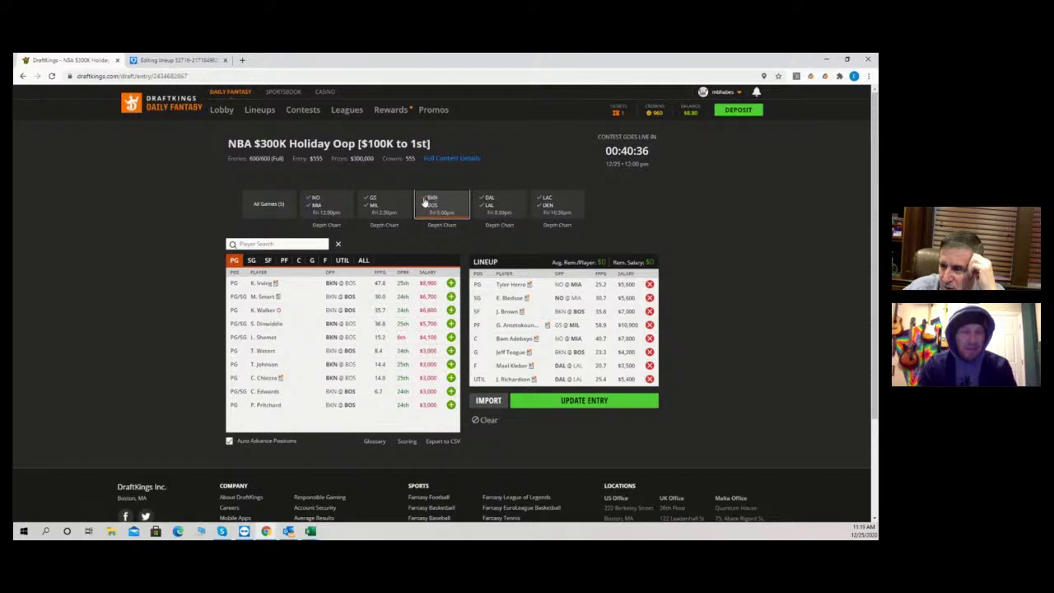
pyautogui.click(375, 202)
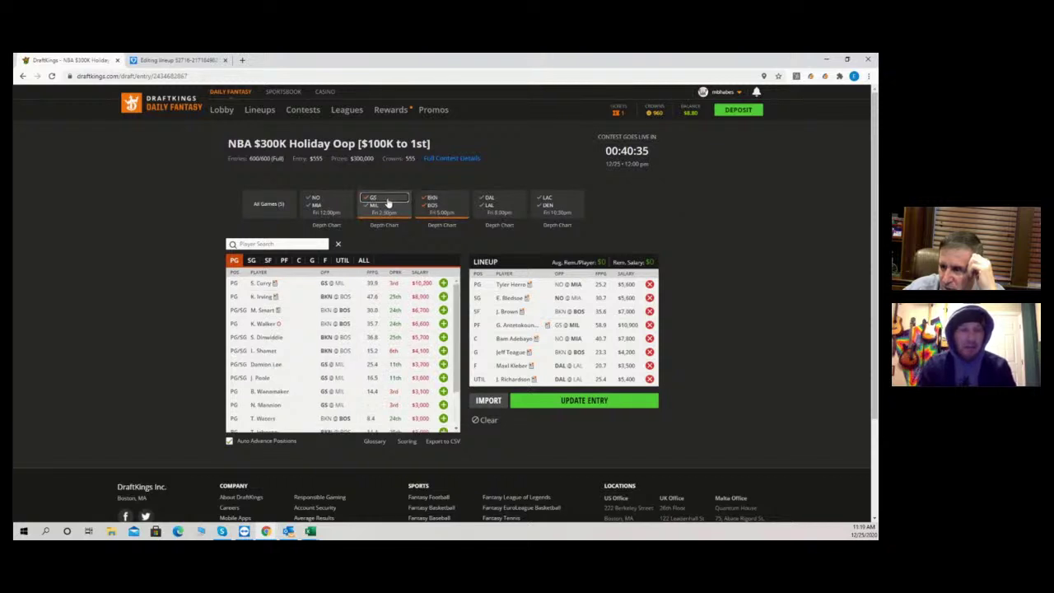
pyautogui.click(430, 210)
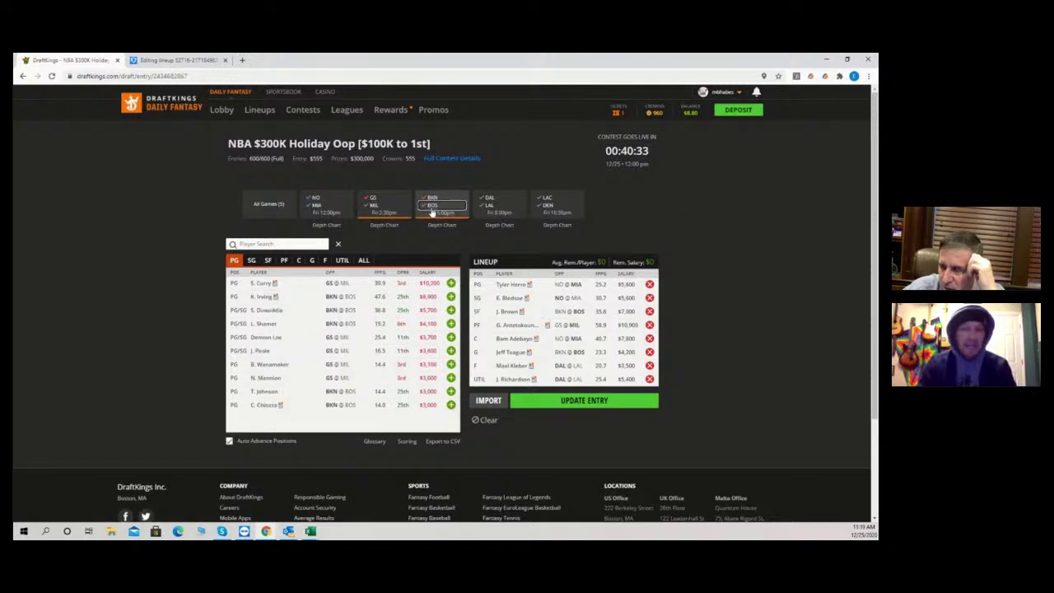
pyautogui.click(373, 201)
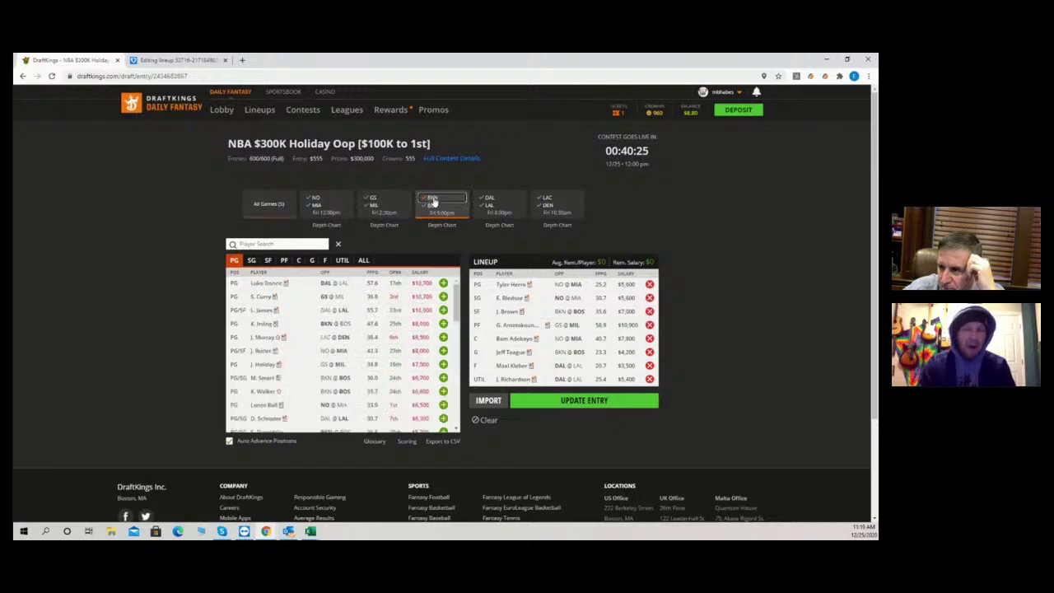
pyautogui.click(427, 204)
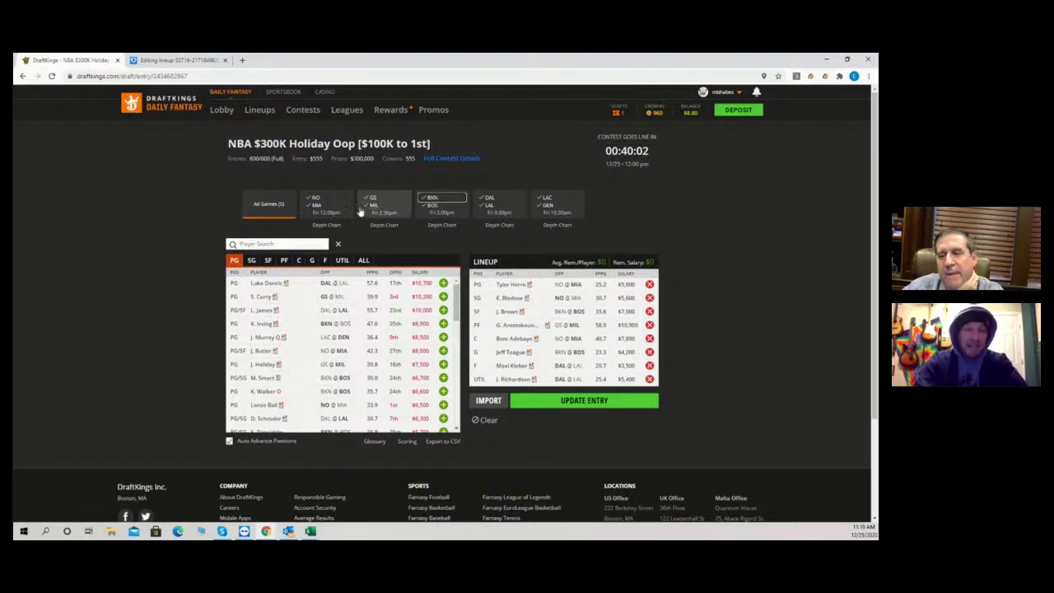
# Step: Examine the forwards in the Dallas at Lakers game and Dallas's power forwards, and return the list to all games
pyautogui.click(324, 260)
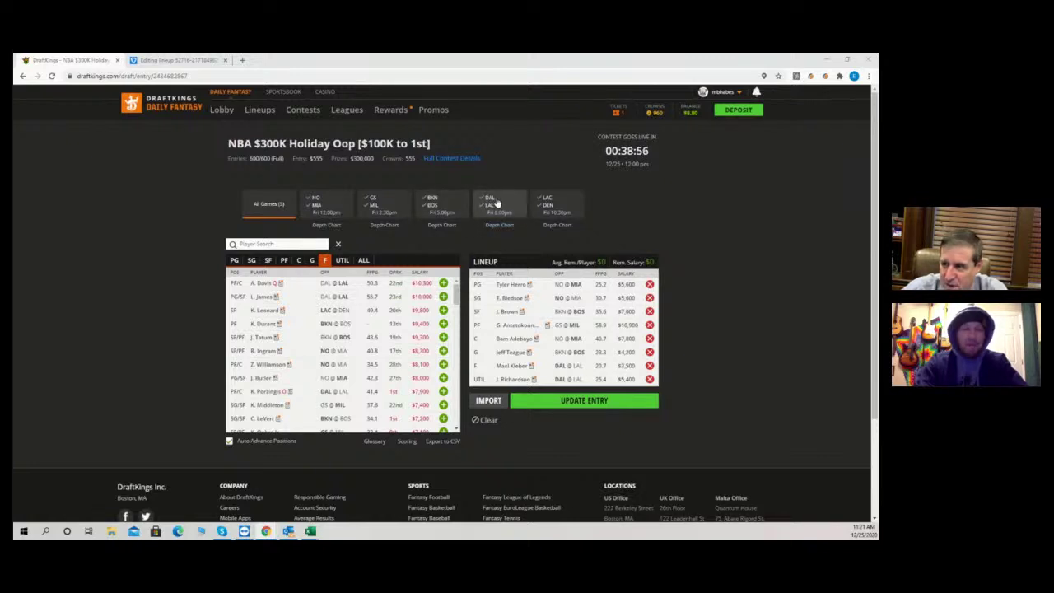
pyautogui.click(491, 207)
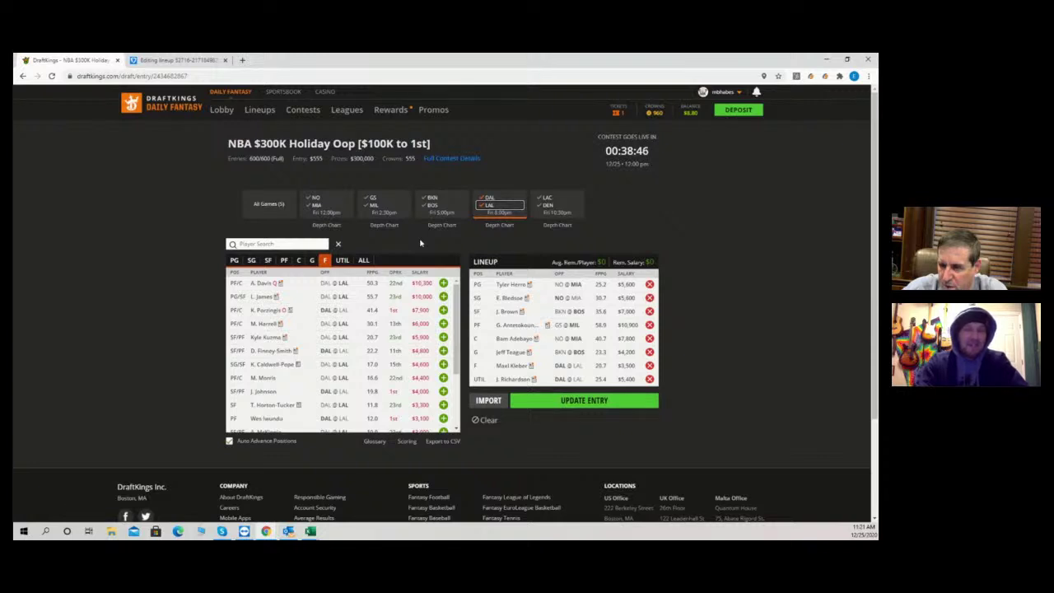
pyautogui.click(497, 209)
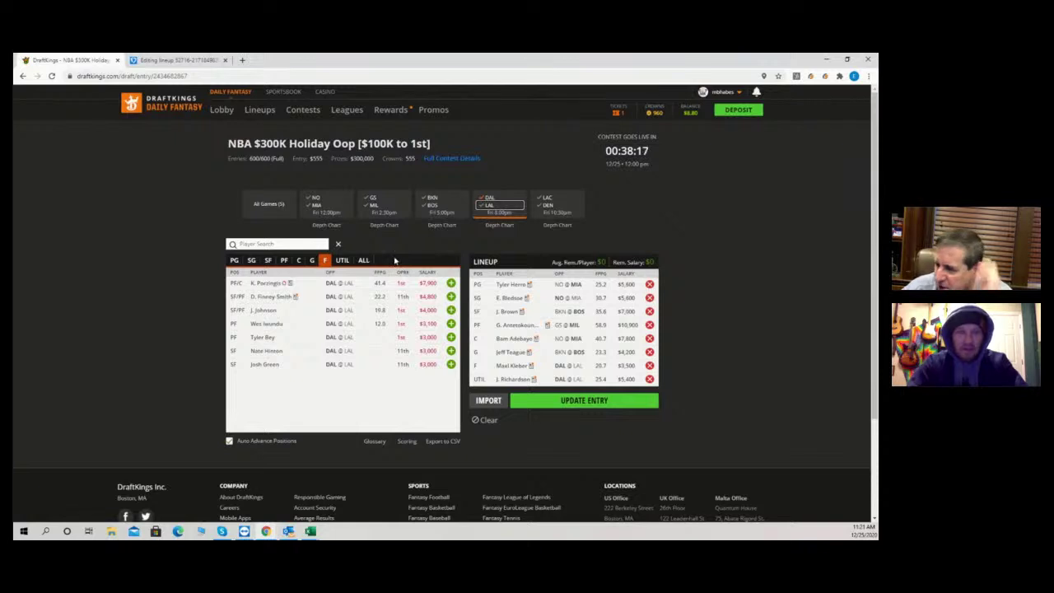
pyautogui.click(283, 262)
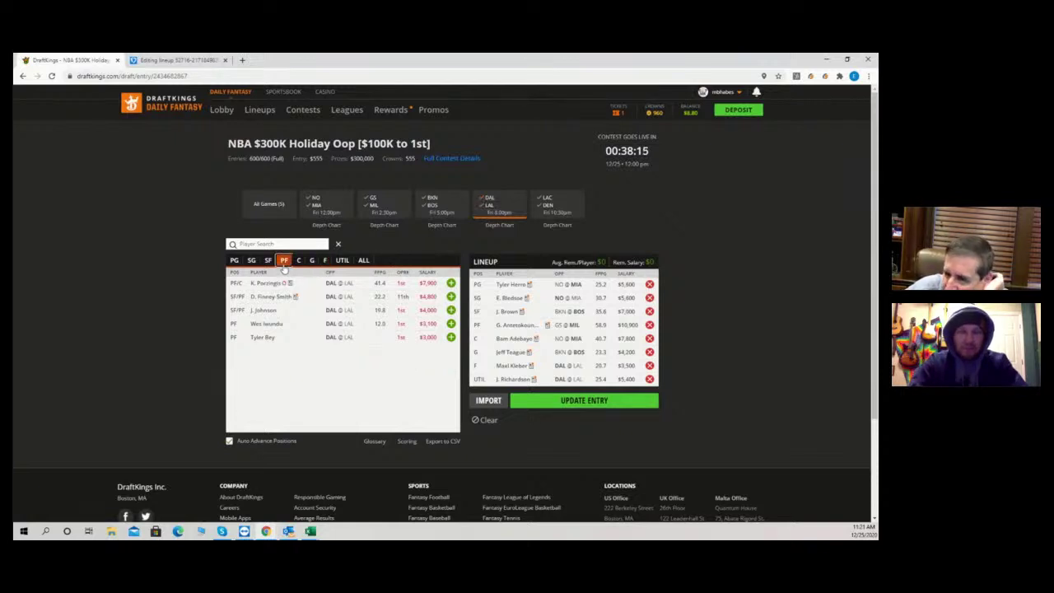
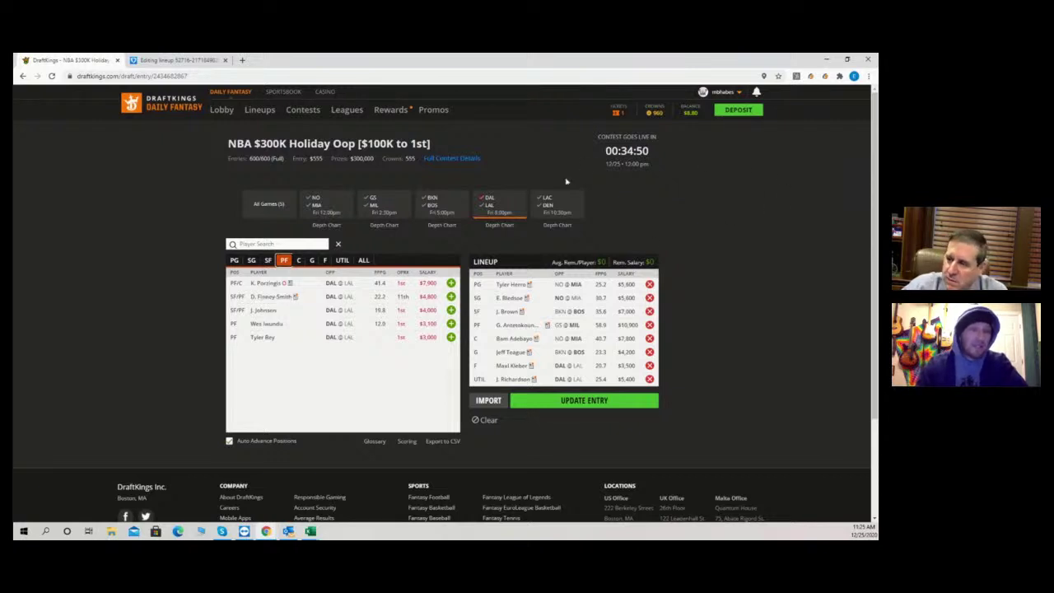
pyautogui.click(489, 201)
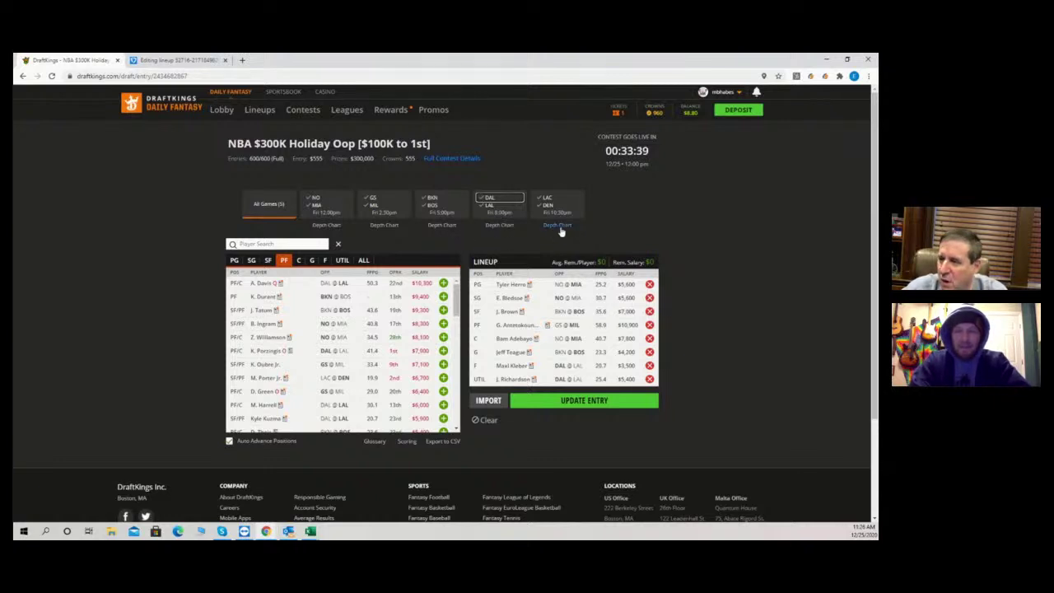
# Step: Examine Denver's power forwards and the Clippers' small forwards and shooting guards, and return the list to all games
pyautogui.click(546, 200)
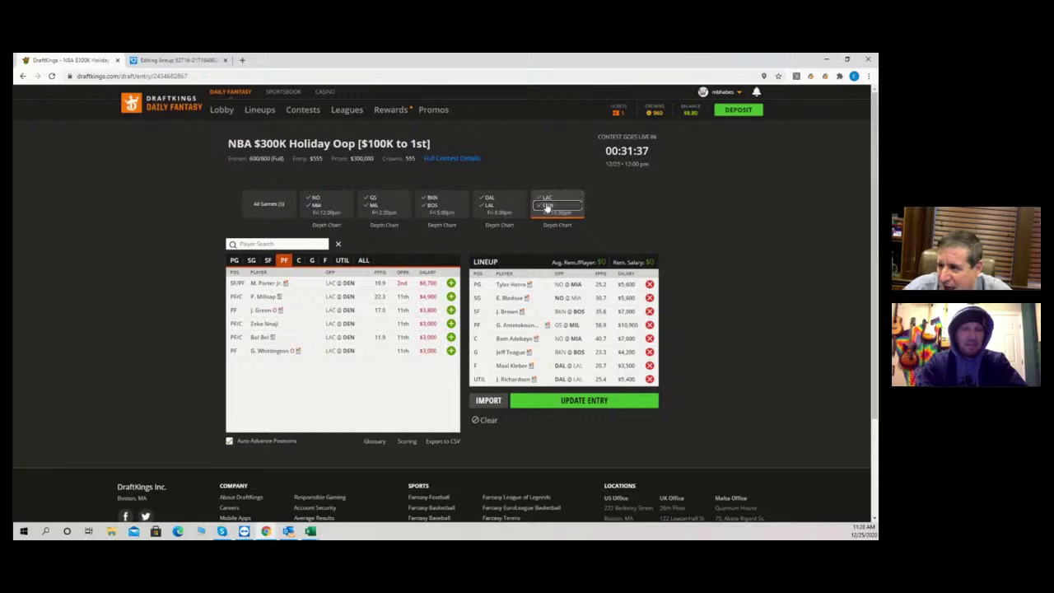
pyautogui.click(547, 205)
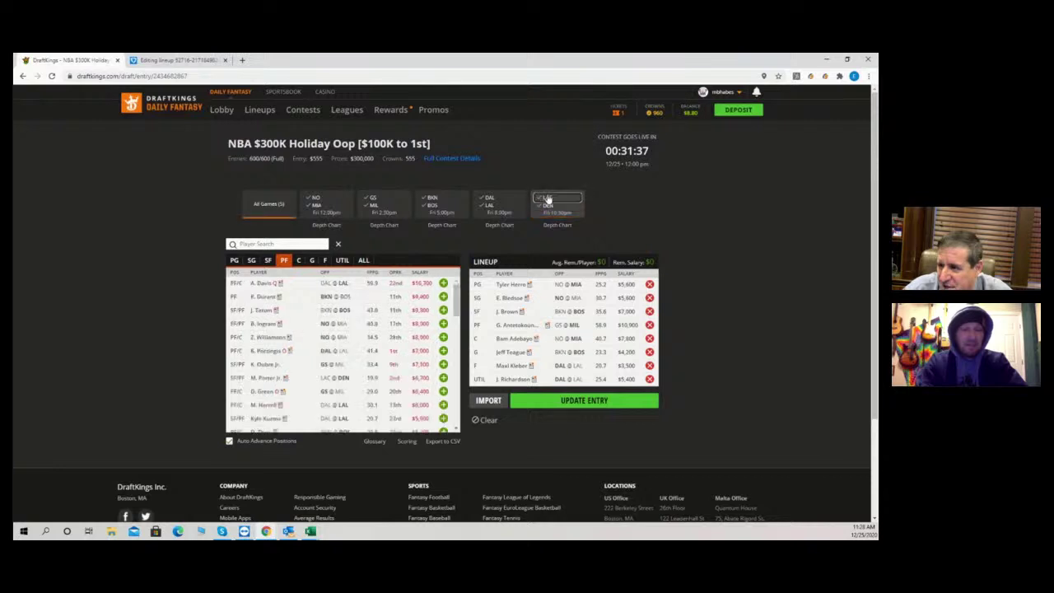
pyautogui.click(268, 260)
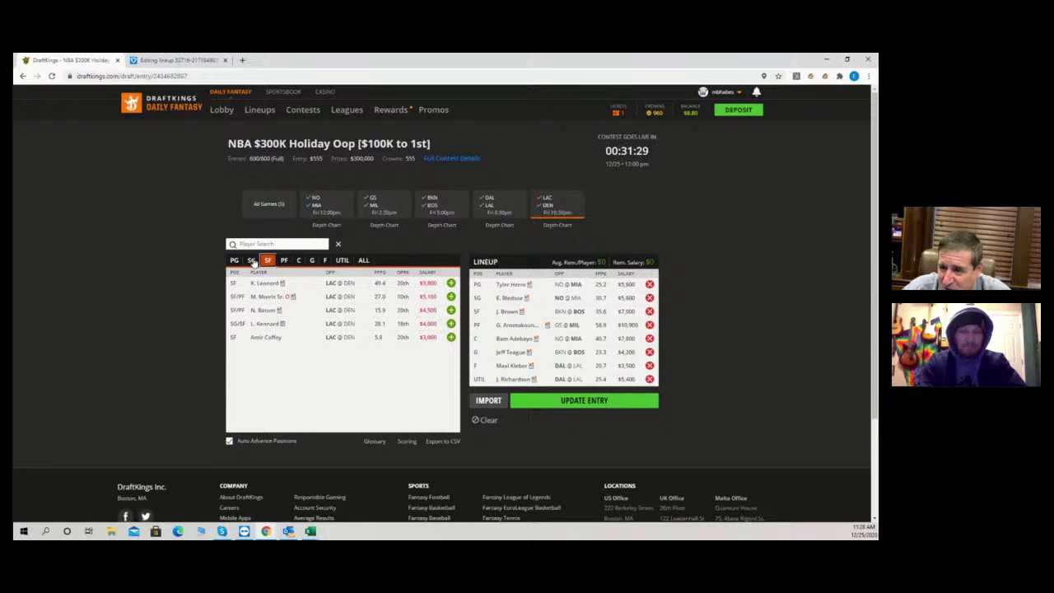
pyautogui.click(252, 260)
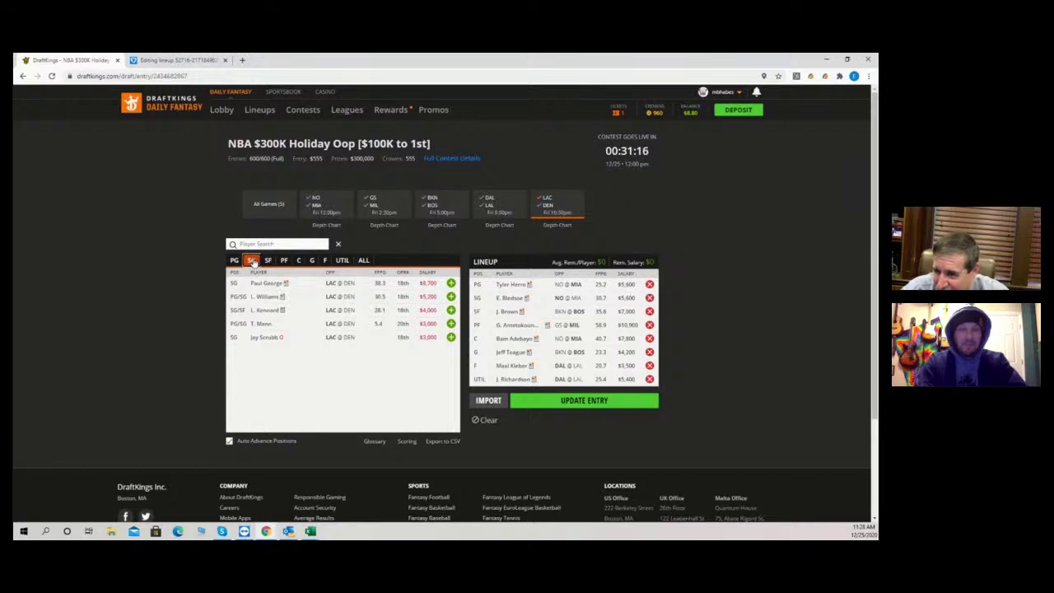
pyautogui.click(553, 203)
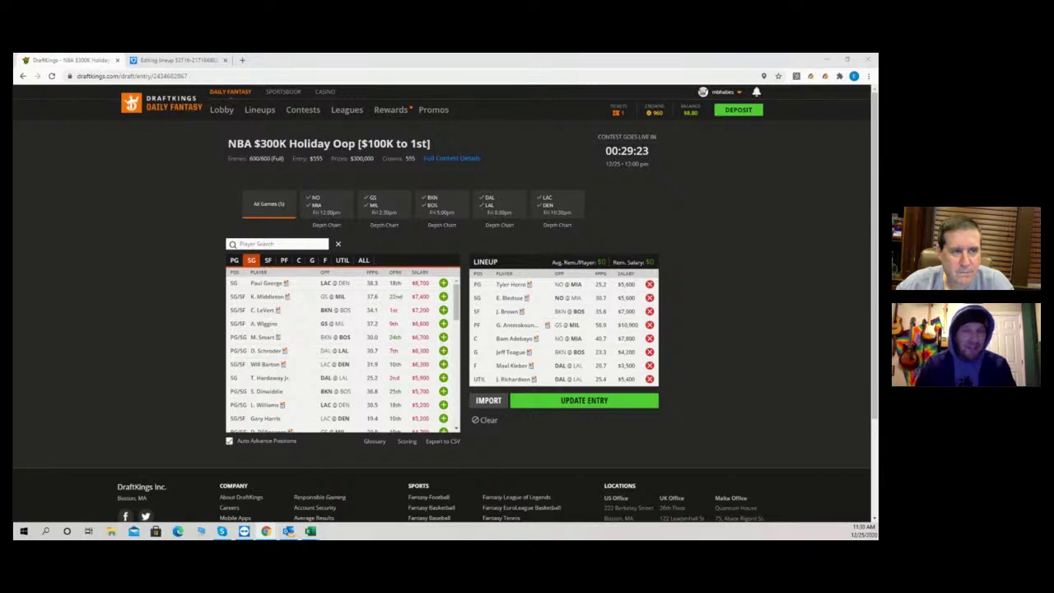
pyautogui.hotkey('alt', 'Tab')
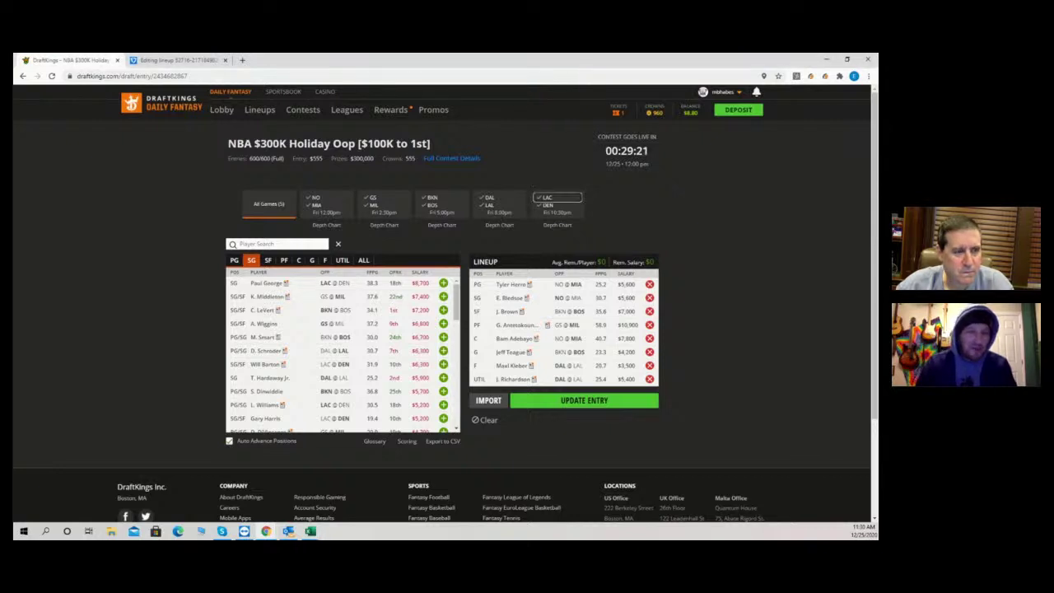